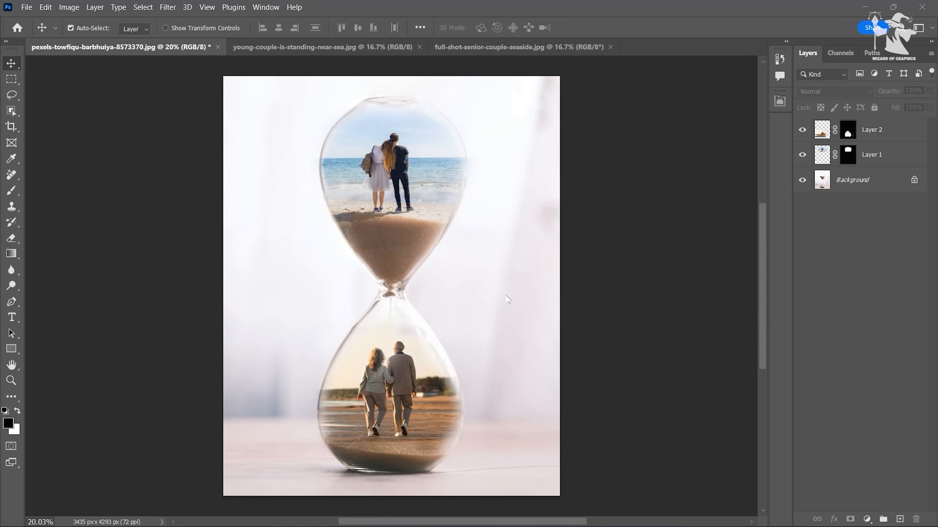
Revert the hourglass document to its last saved state, discarding the composited photo layers.
key(F12)
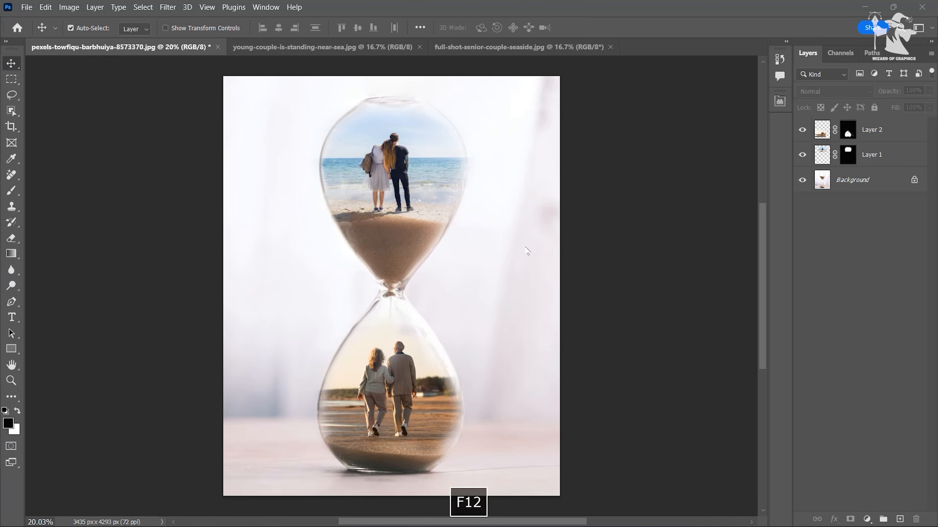
key(F12)
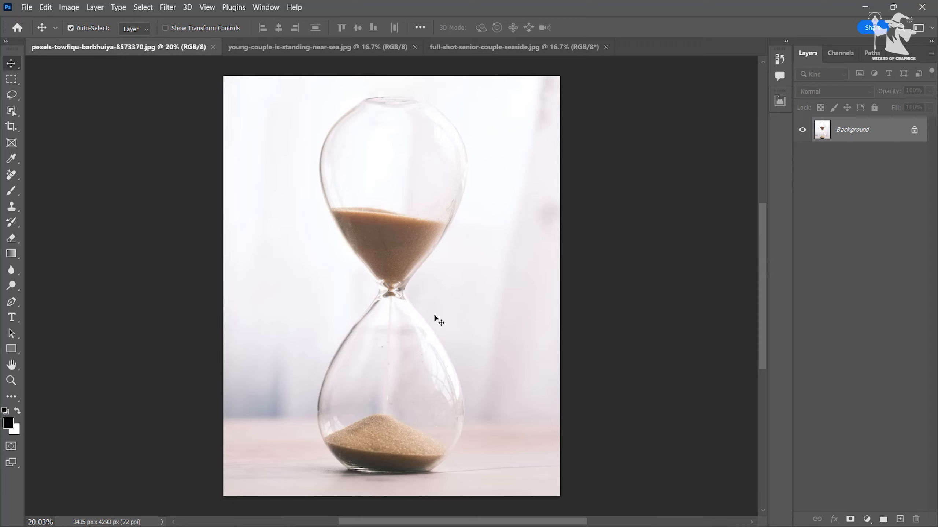
Bring the young couple beach photo into the hourglass document as a new layer and lower its opacity to 57%.
click(499, 47)
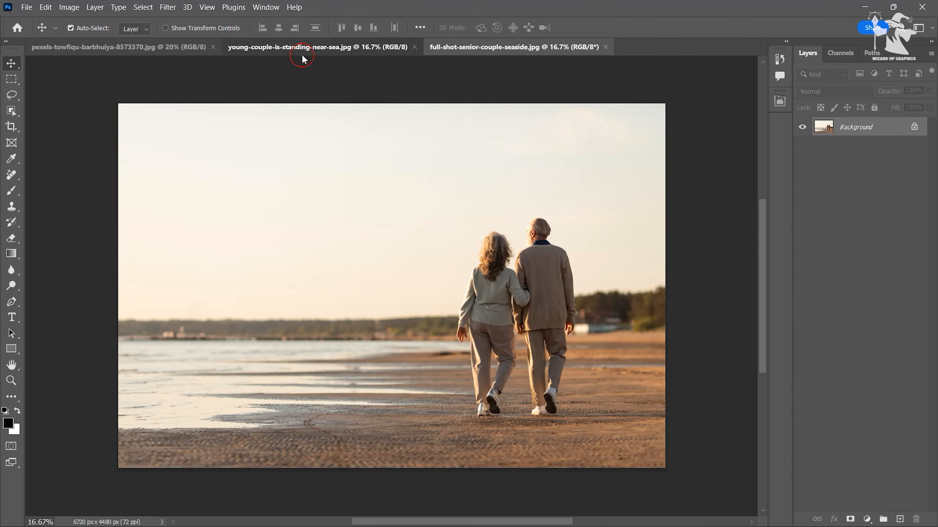
click(302, 48)
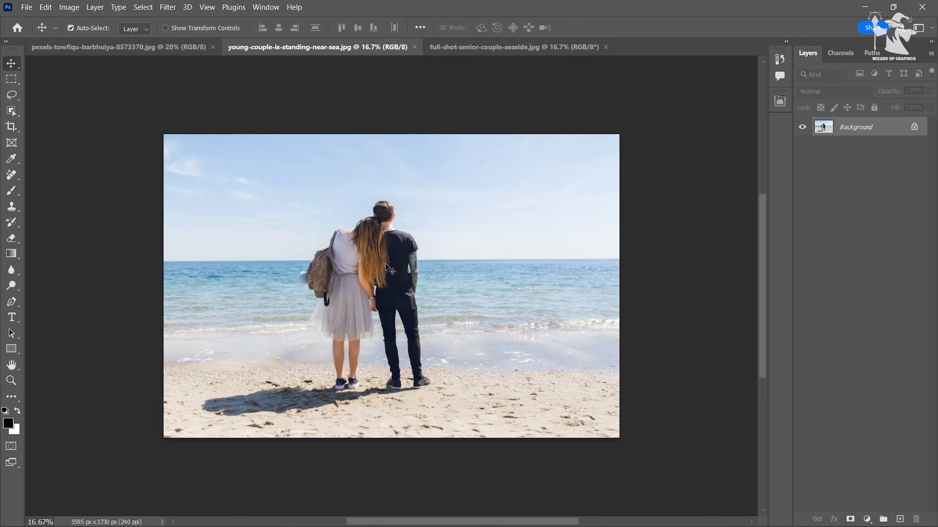
drag(390, 269, 415, 280)
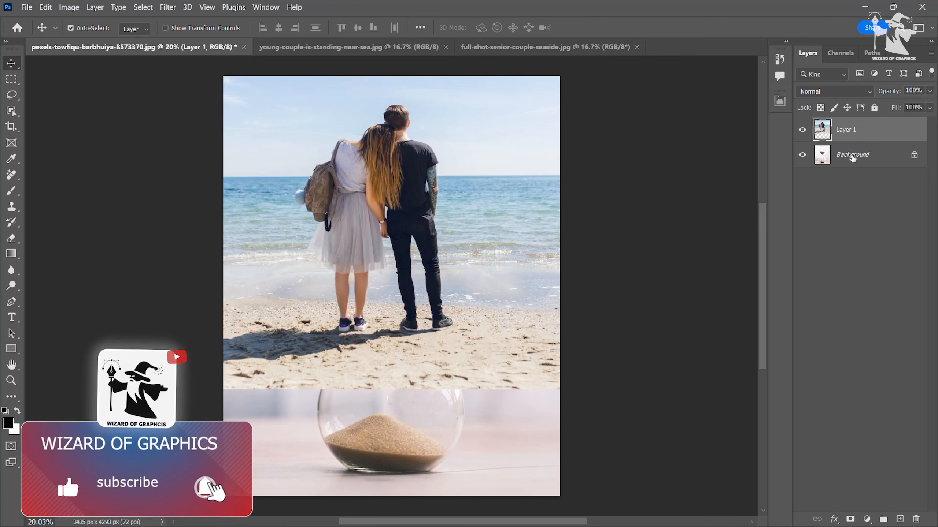
drag(895, 92, 869, 94)
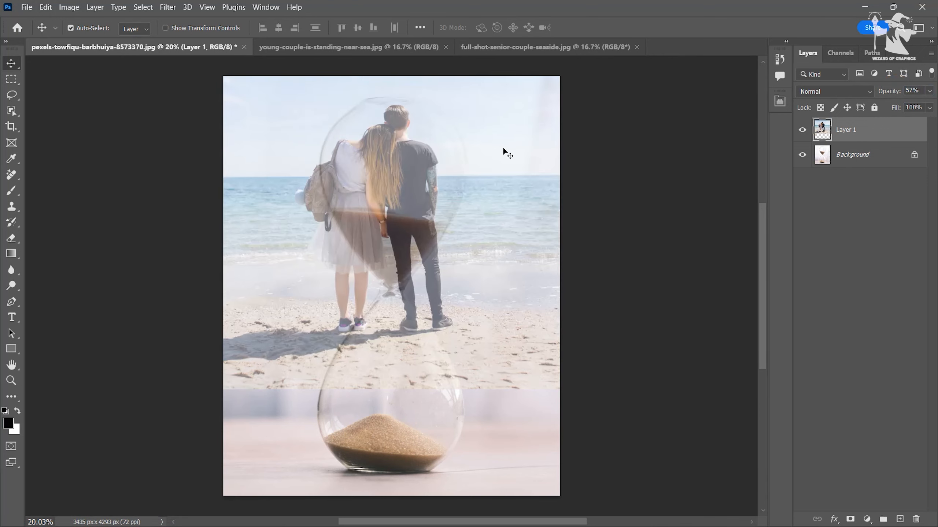
Scale the young couple layer to about 38% and position it over the upper bulb, with the couple standing on the sand.
drag(503, 146, 411, 147)
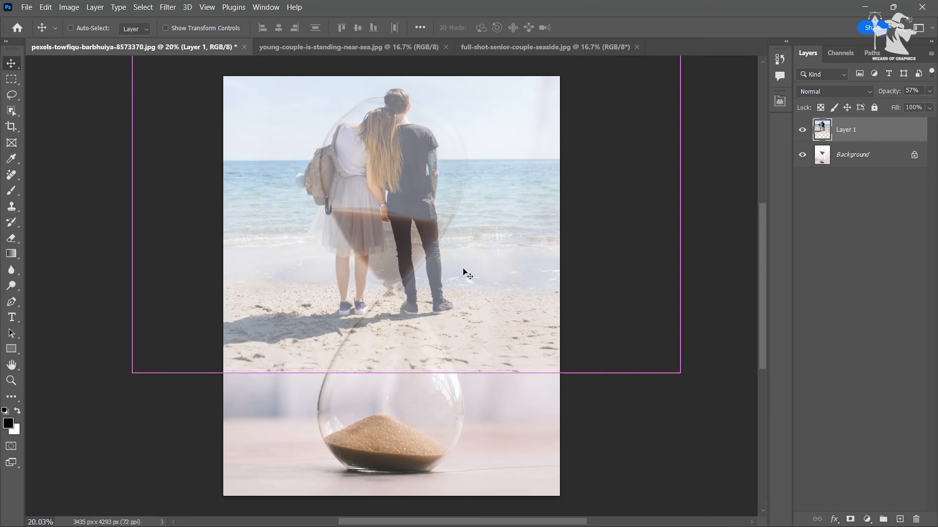
key(ctrl)
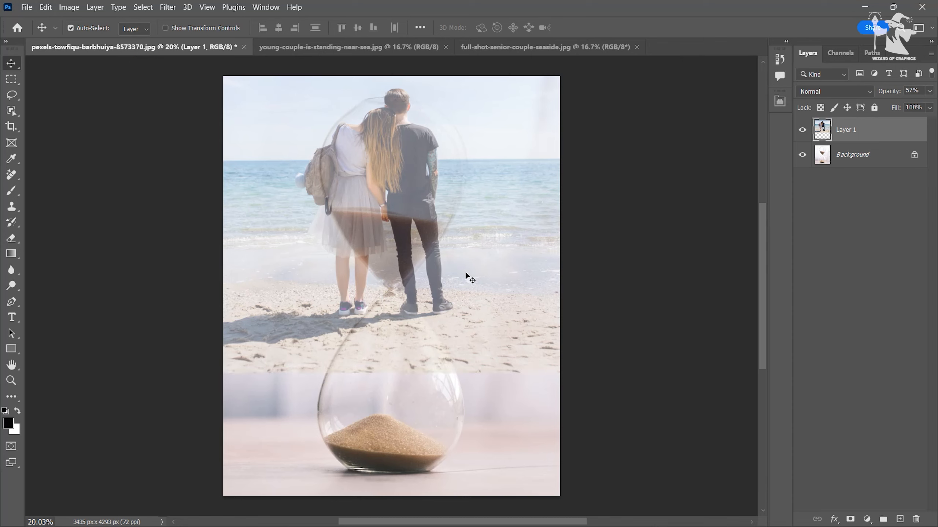
key(ctrl+t)
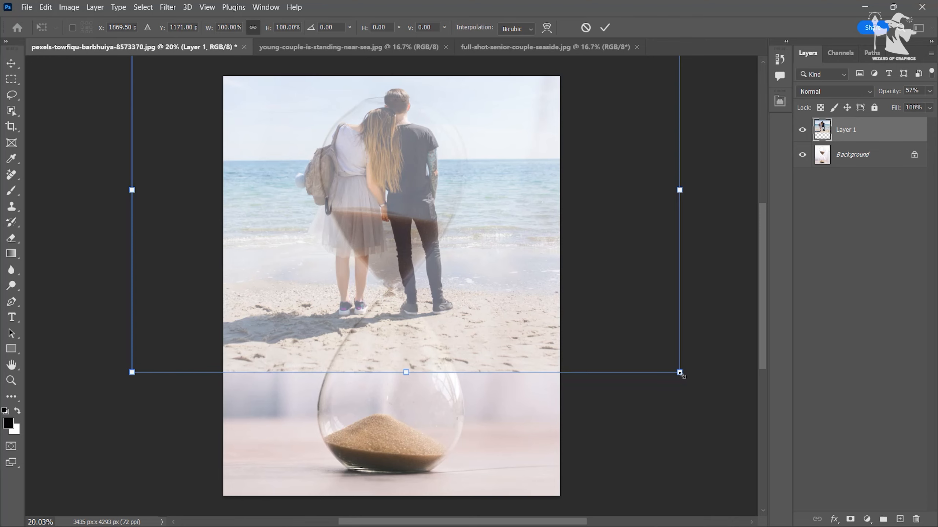
drag(679, 372, 594, 226)
drag(446, 224, 443, 190)
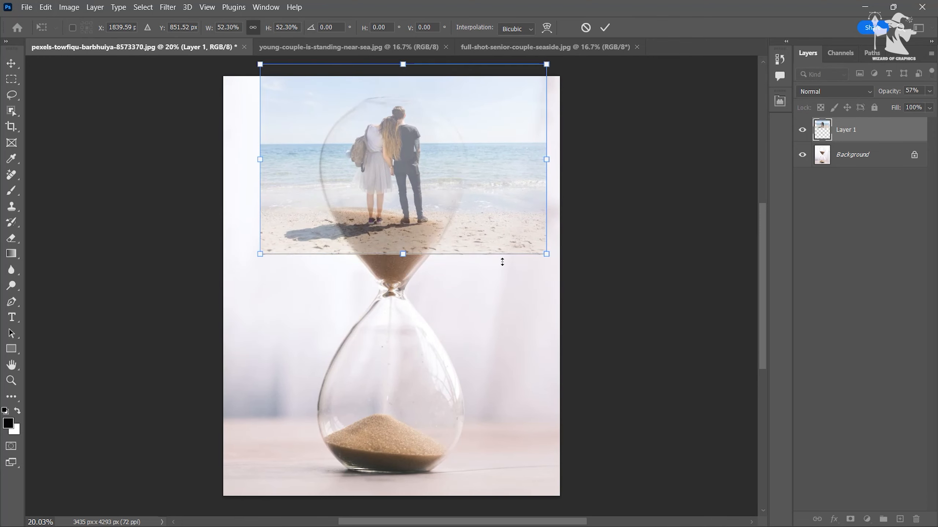
drag(550, 257, 519, 233)
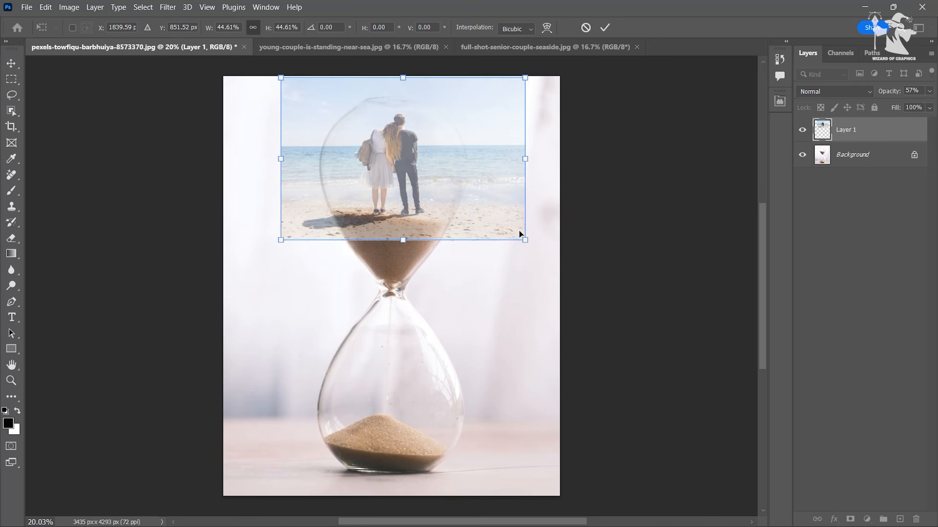
mouse_move(467, 215)
mouse_down()
mouse_move(460, 208)
mouse_move(463, 220)
mouse_up()
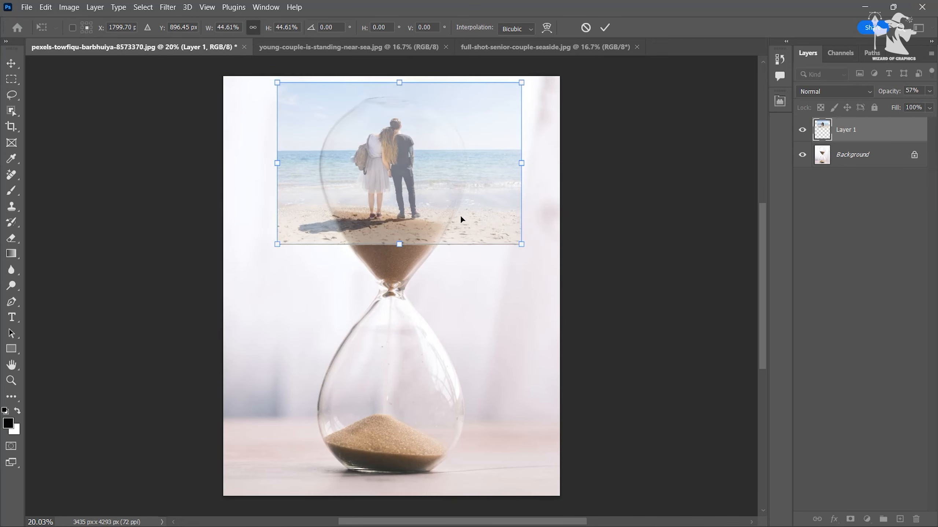
drag(527, 250, 503, 233)
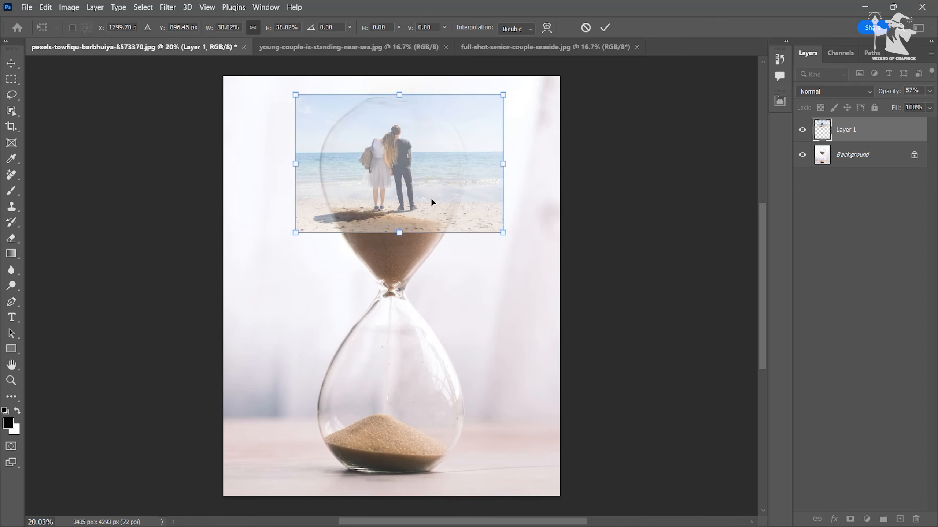
key(Return)
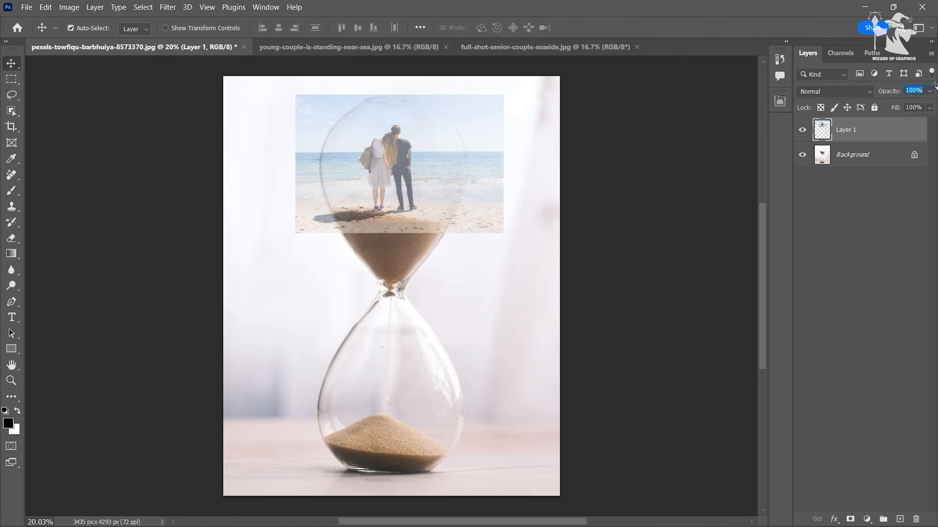
Restore the young couple layer's opacity to 100% and add a black layer mask that hides it completely.
key(Return)
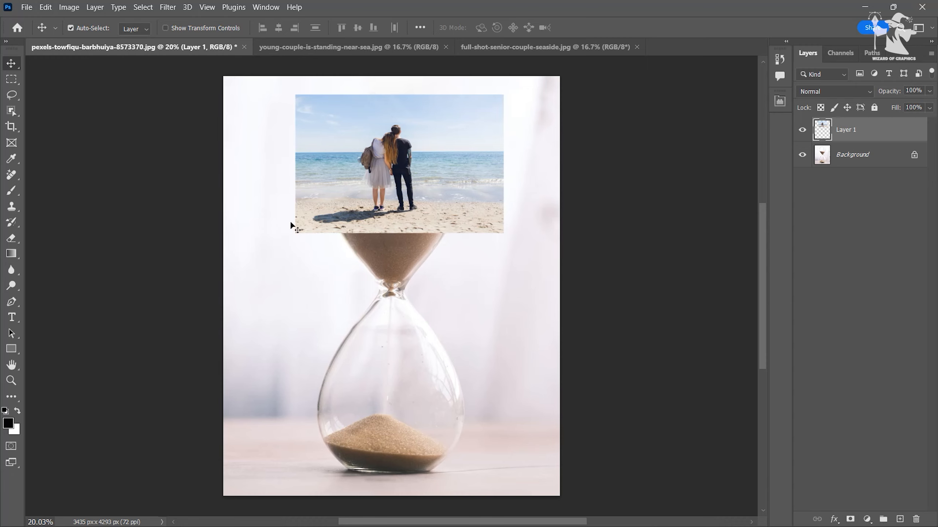
alt+click(850, 519)
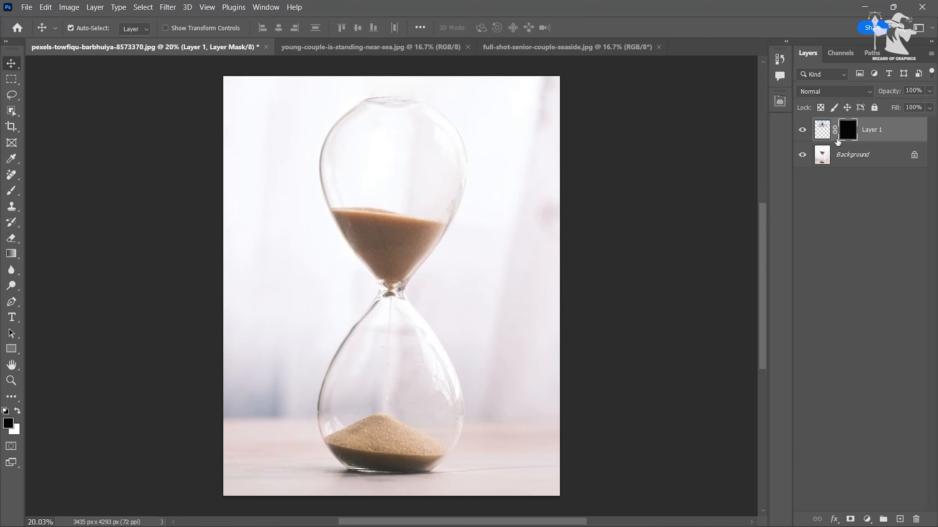
Paint white on the mask with a soft 512 px brush to reveal the young couple's legs above the sand.
click(11, 191)
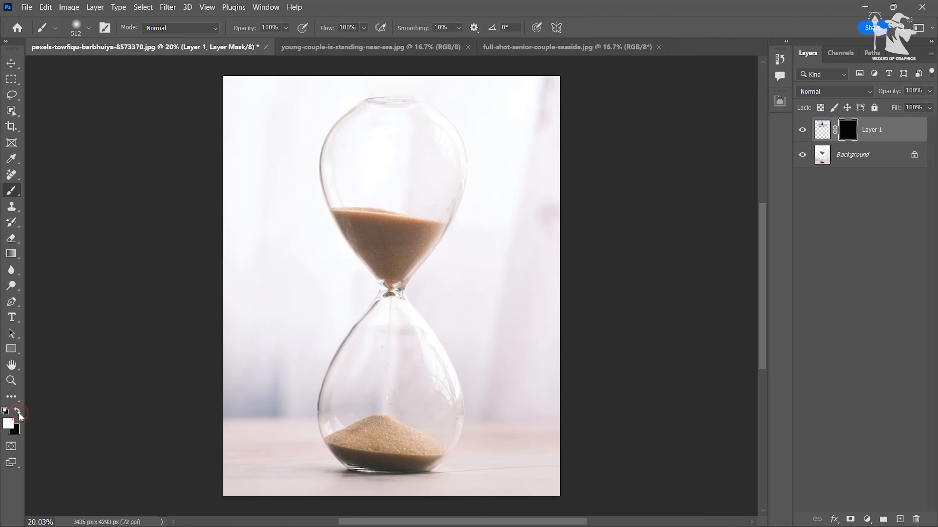
mouse_move(409, 185)
mouse_down()
mouse_move(377, 187)
mouse_move(403, 199)
mouse_move(424, 184)
mouse_up()
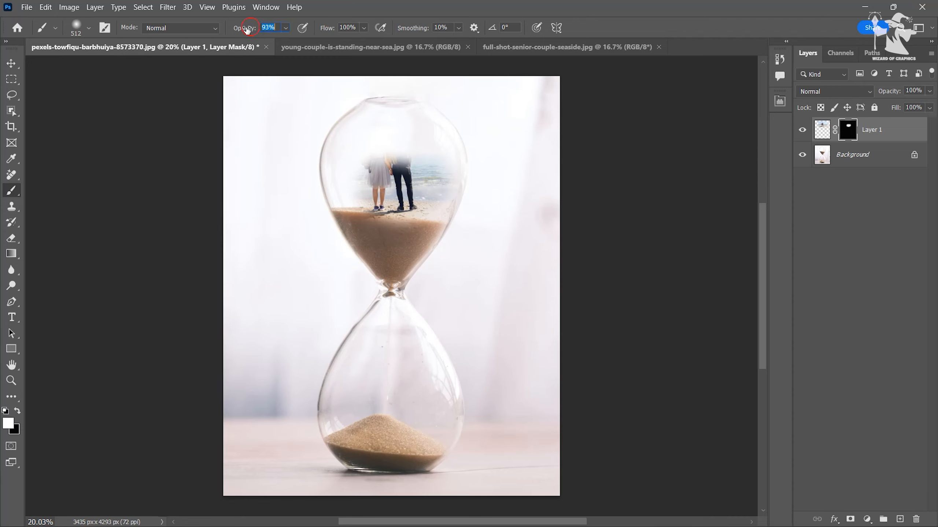
Set the brush opacity to 76% and paint the mask to reveal the beach, sea and sky along the left side of the upper bulb.
scroll(450, 187, up, 10)
drag(303, 144, 345, 228)
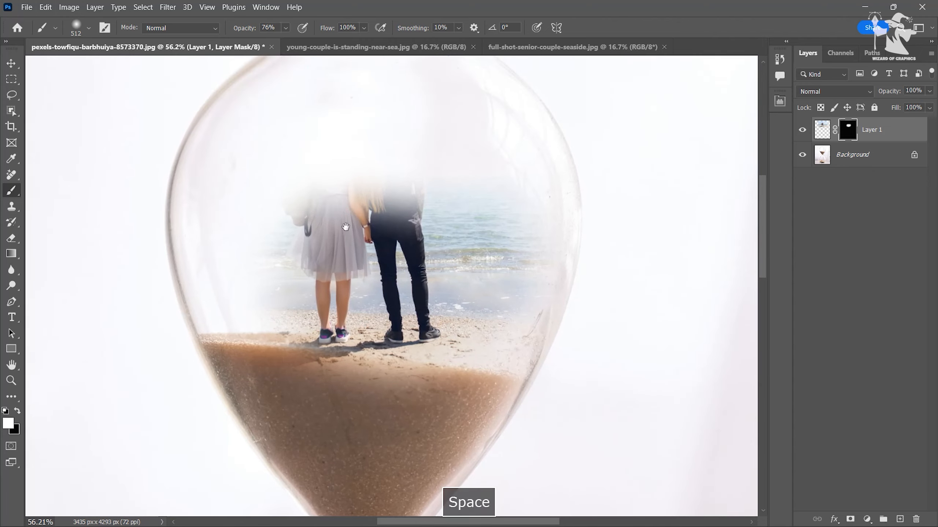
alt+drag(406, 183, 372, 183)
mouse_move(380, 118)
mouse_down()
mouse_move(300, 224)
mouse_move(275, 209)
mouse_move(288, 204)
mouse_move(295, 136)
mouse_move(281, 143)
mouse_move(266, 198)
mouse_move(252, 168)
mouse_move(236, 215)
mouse_move(239, 261)
mouse_move(276, 302)
mouse_move(246, 277)
mouse_move(241, 286)
mouse_move(258, 293)
mouse_move(241, 303)
mouse_move(265, 322)
mouse_move(306, 325)
mouse_move(246, 305)
mouse_move(262, 319)
mouse_move(248, 337)
mouse_move(273, 343)
mouse_up()
key(x)
mouse_move(295, 397)
mouse_down()
mouse_move(263, 398)
mouse_move(310, 392)
mouse_move(293, 383)
mouse_move(297, 375)
mouse_up()
key(x)
mouse_move(325, 327)
alt+mouse_down()
mouse_move(296, 338)
mouse_move(333, 338)
mouse_move(343, 324)
mouse_move(293, 335)
mouse_move(329, 321)
mouse_move(320, 333)
mouse_move(328, 342)
mouse_move(260, 346)
mouse_move(304, 331)
mouse_move(230, 339)
mouse_move(246, 350)
mouse_move(233, 338)
mouse_move(238, 329)
mouse_move(216, 258)
mouse_move(215, 322)
mouse_move(204, 194)
mouse_move(227, 143)
mouse_move(275, 93)
mouse_move(306, 80)
mouse_move(430, 81)
mouse_move(373, 85)
alt+mouse_up()
key(x)
key(x)
Paint white on the mask to reveal the man's torso and the remaining sky, sea and beach up to the bulb's right edge.
key(space)
mouse_move(422, 119)
mouse_down()
mouse_move(335, 167)
mouse_move(313, 213)
mouse_up()
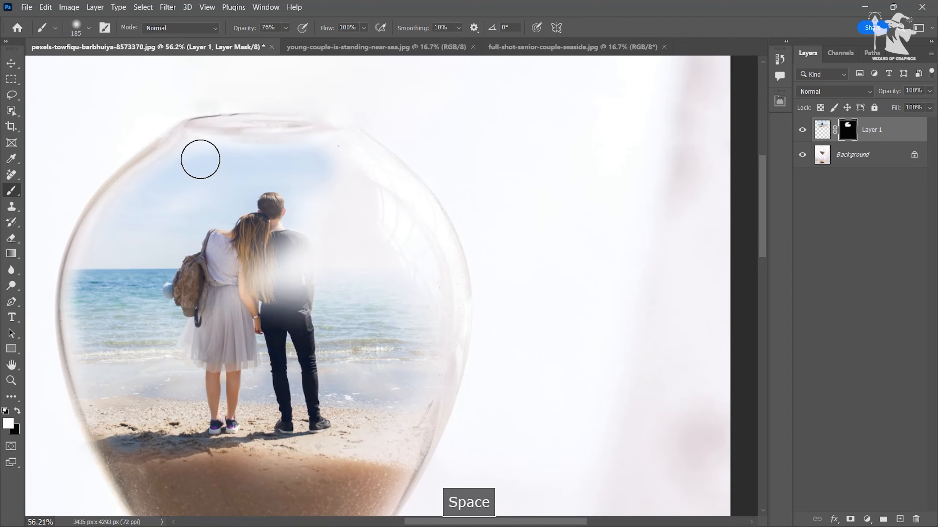
mouse_move(200, 155)
mouse_down()
mouse_move(350, 155)
mouse_move(329, 156)
mouse_move(356, 163)
mouse_move(404, 214)
mouse_move(395, 246)
mouse_move(269, 213)
mouse_move(326, 209)
mouse_move(333, 235)
mouse_move(225, 385)
mouse_move(319, 356)
mouse_up()
drag(303, 342, 343, 346)
mouse_move(332, 253)
mouse_down()
mouse_move(254, 362)
mouse_move(259, 215)
mouse_move(209, 304)
mouse_move(324, 408)
mouse_move(352, 251)
mouse_move(376, 294)
mouse_move(404, 284)
mouse_move(370, 218)
mouse_move(345, 203)
mouse_move(420, 291)
mouse_up()
drag(409, 373, 427, 260)
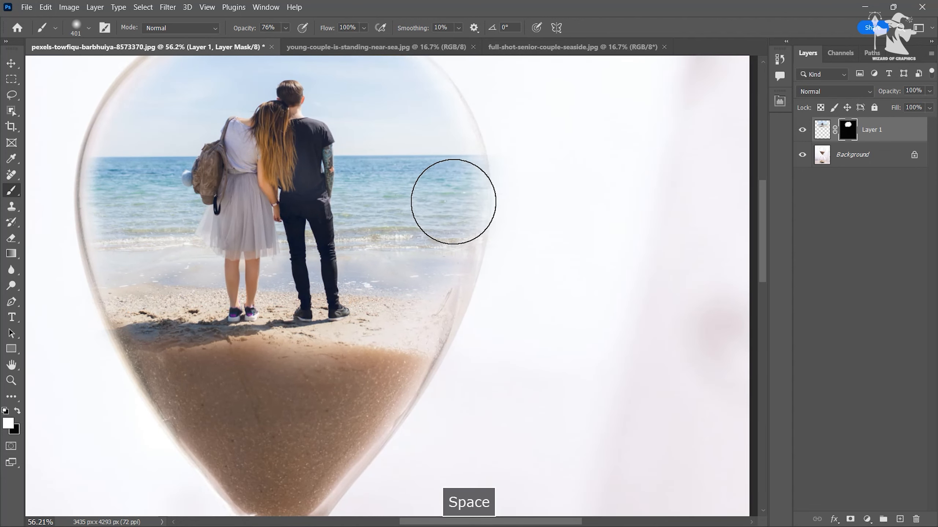
mouse_move(427, 208)
mouse_down()
mouse_move(408, 300)
mouse_move(422, 268)
mouse_move(437, 166)
mouse_move(412, 134)
mouse_move(421, 265)
mouse_move(408, 299)
mouse_move(288, 293)
mouse_up()
scroll(609, 303, down, 4)
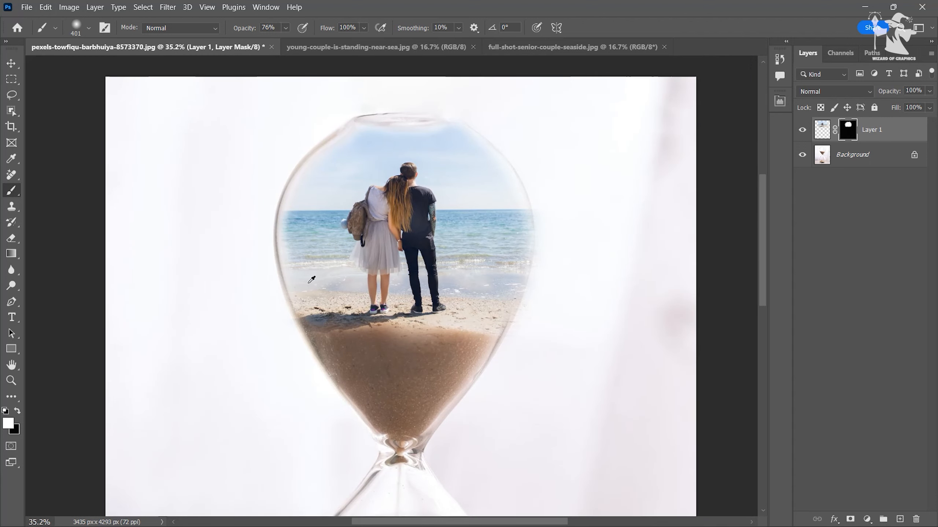
scroll(311, 279, up, 2)
click(307, 255)
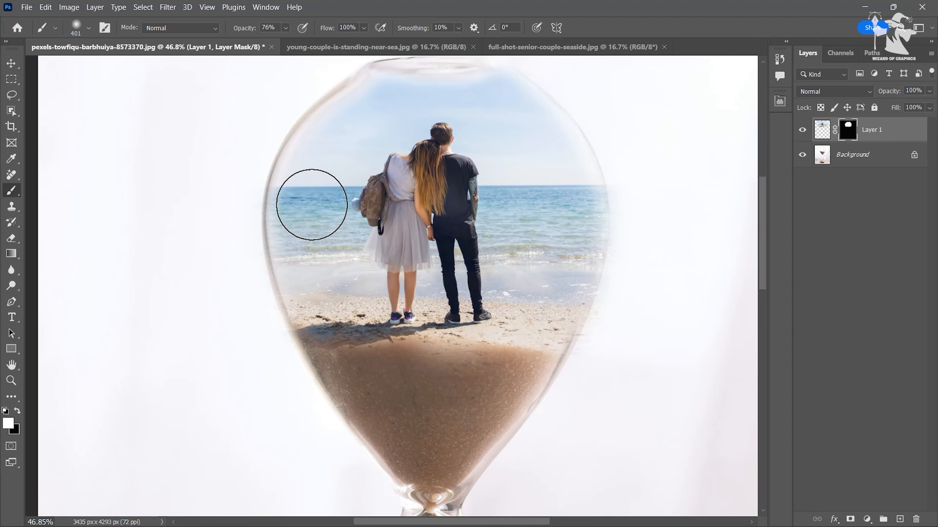
click(462, 115)
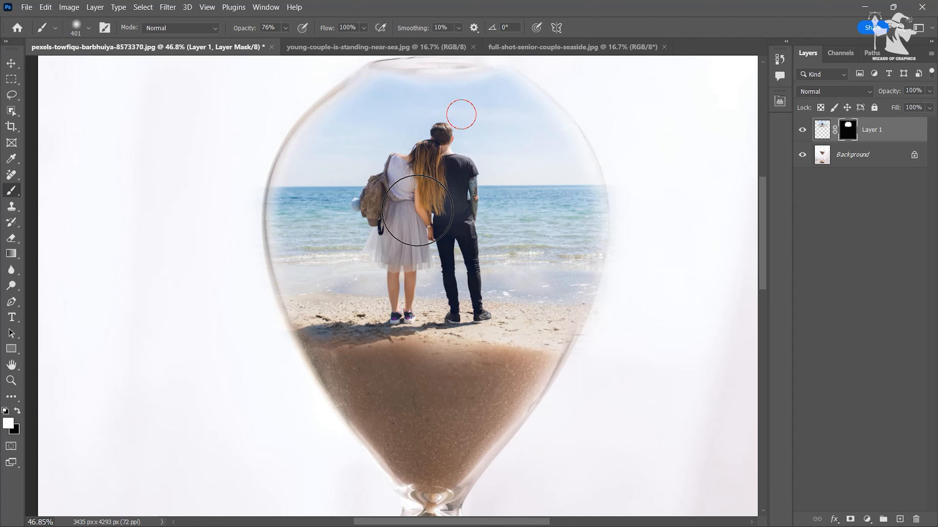
Bring the senior couple seaside photo into the hourglass document as a new layer and lower its opacity to 39%.
scroll(456, 210, down, 2)
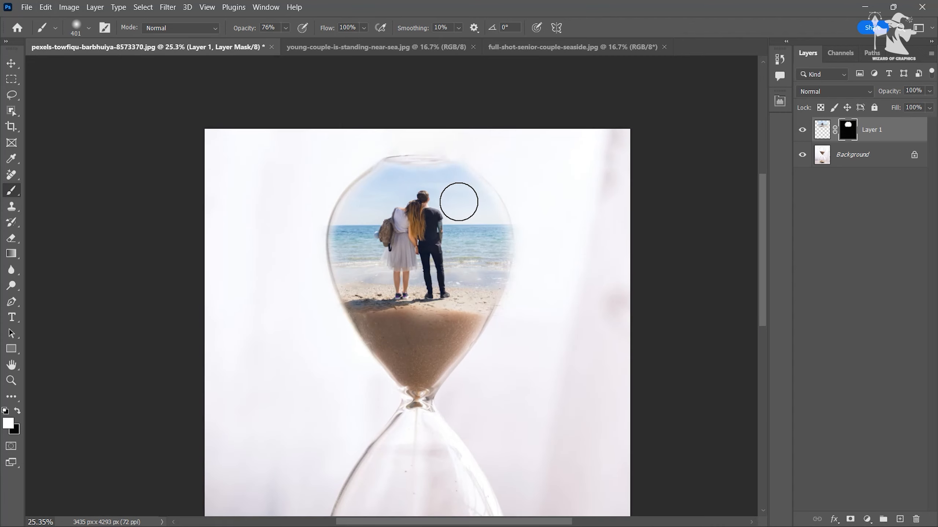
key(space)
drag(453, 332, 432, 209)
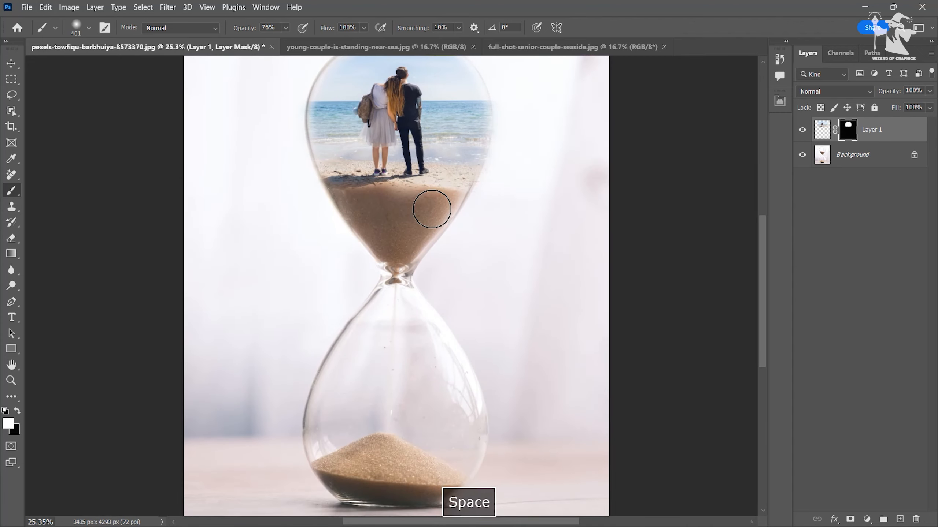
click(493, 48)
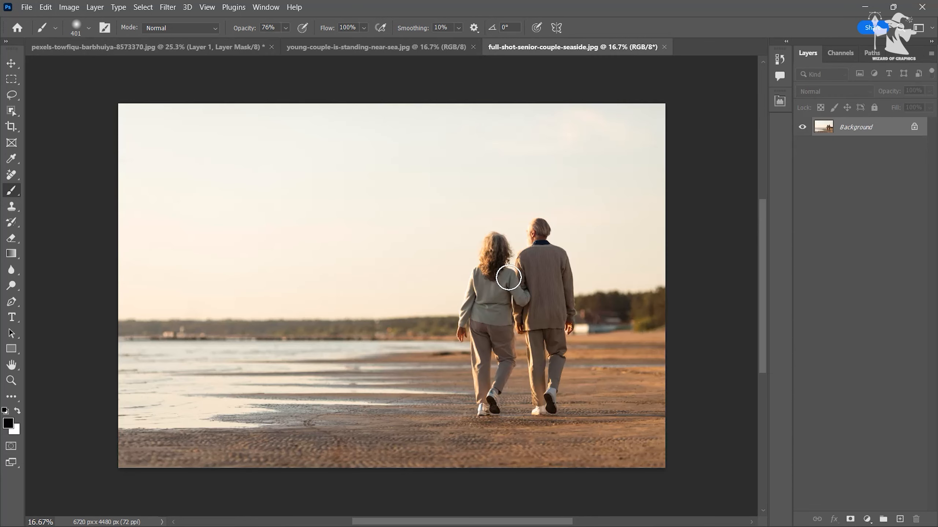
click(4, 65)
drag(528, 301, 63, 17)
drag(86, 47, 86, 47)
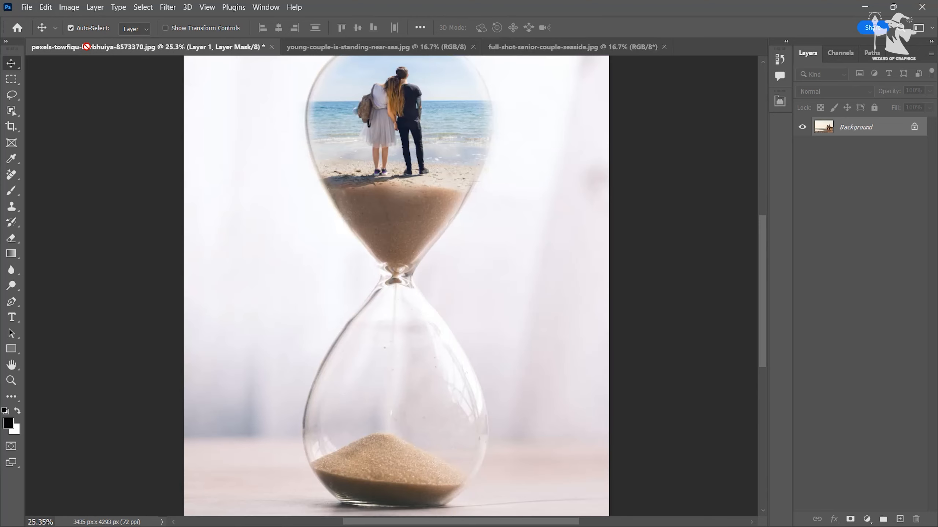
drag(427, 400, 444, 316)
key(space)
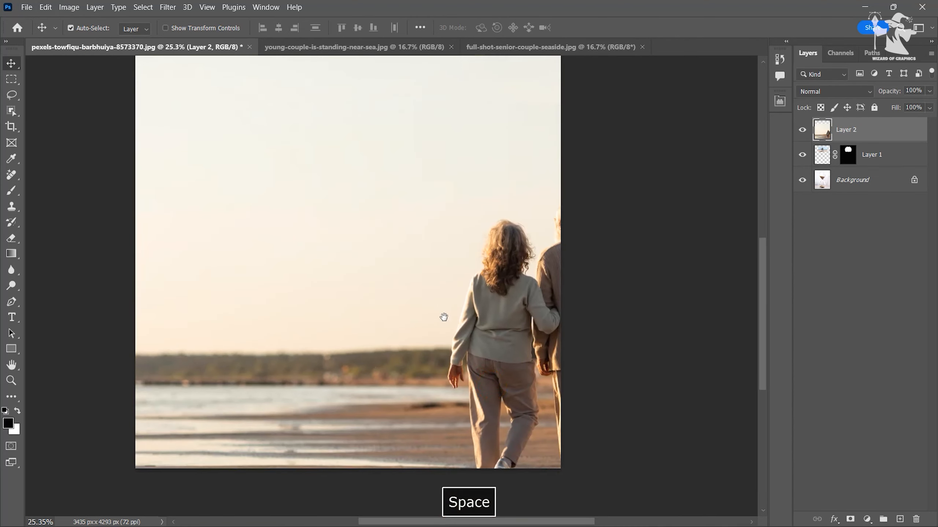
drag(893, 94, 862, 95)
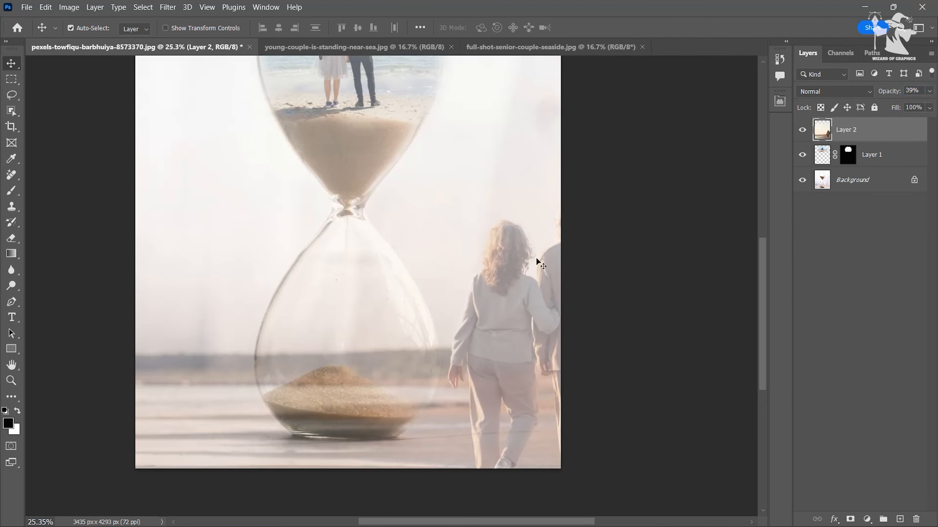
Scale the senior couple layer to 40.93% and position it so the couple stands on the sand inside the lower bulb.
drag(536, 257, 257, 263)
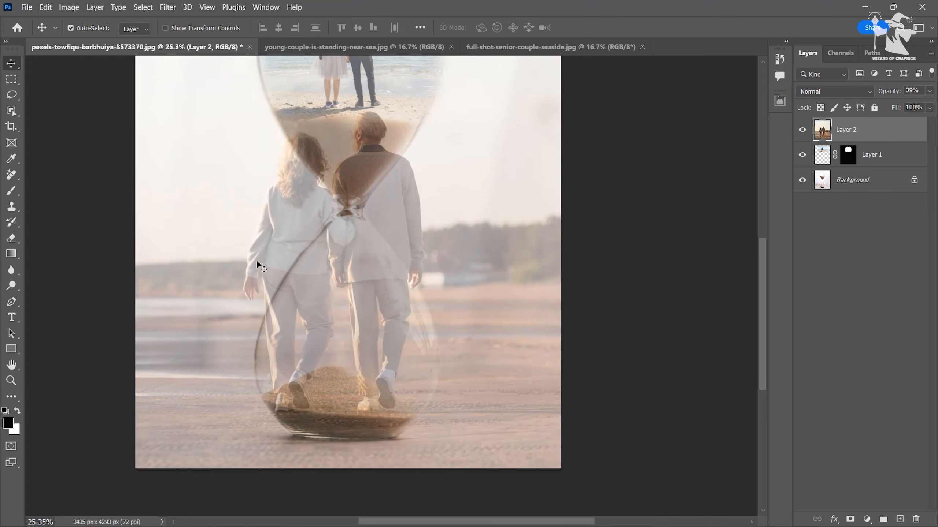
key(ctrl)
key(ctrl+t)
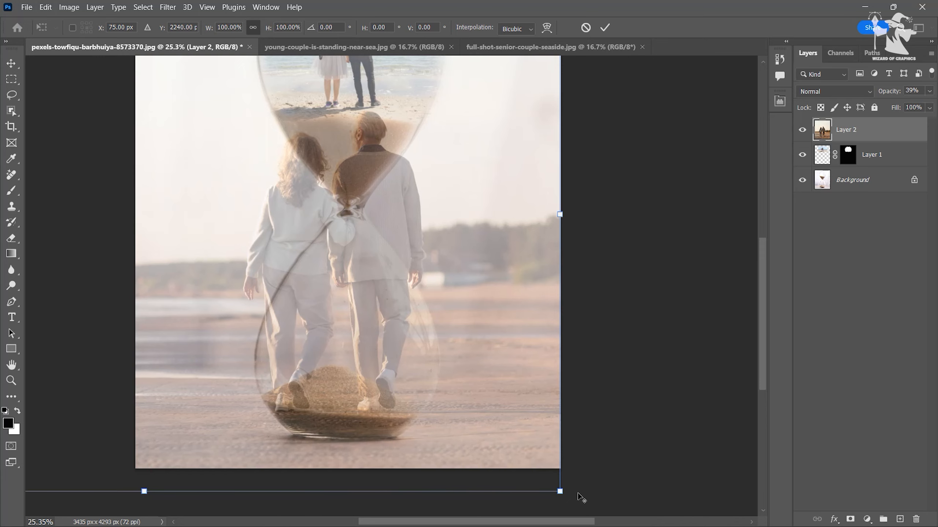
drag(559, 491, 284, 349)
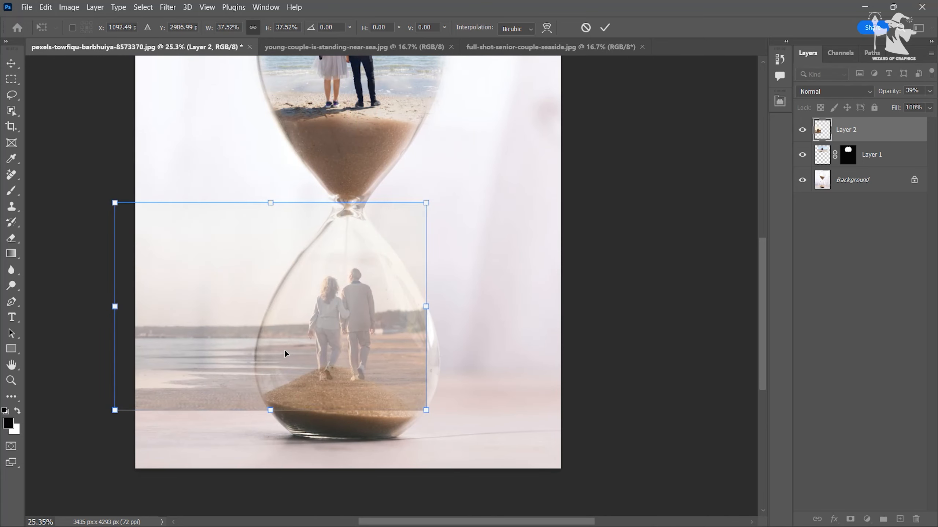
drag(388, 383, 389, 390)
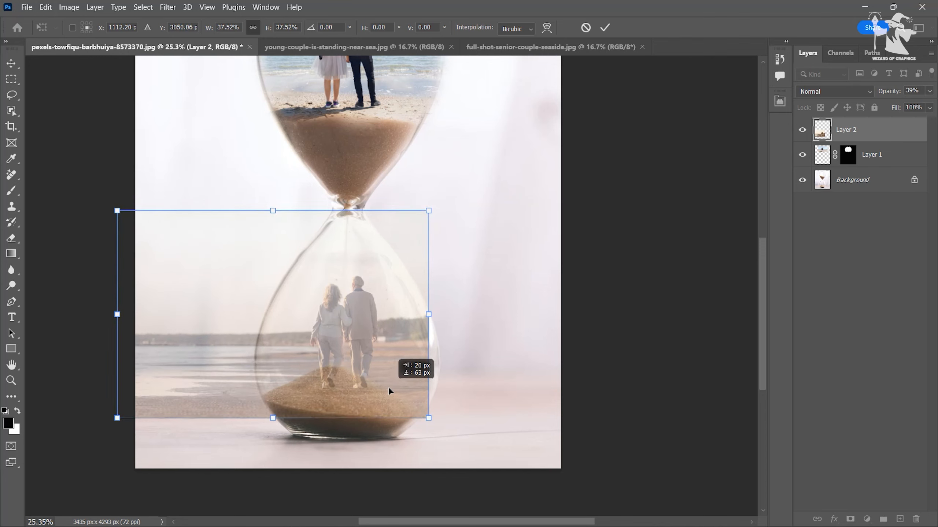
drag(428, 314, 442, 314)
drag(372, 344, 366, 341)
drag(438, 311, 444, 314)
drag(380, 317, 372, 322)
drag(368, 288, 441, 371)
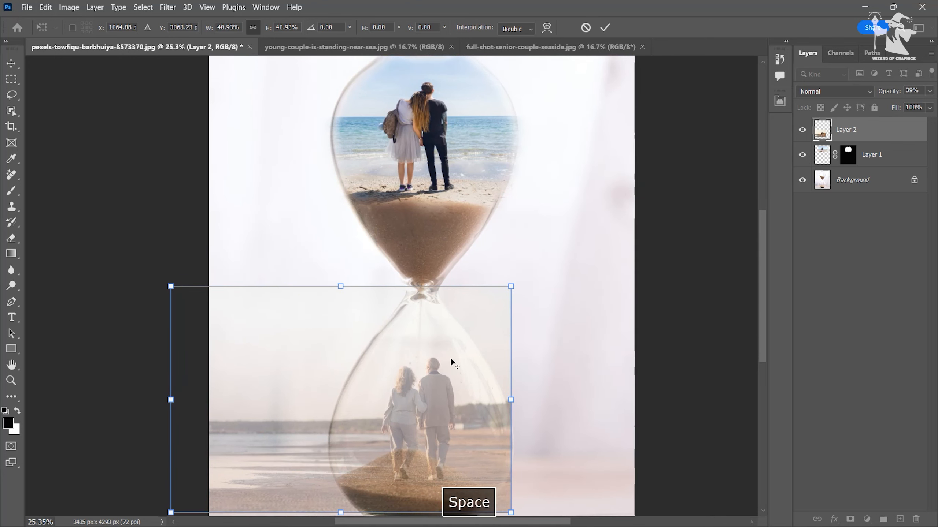
scroll(450, 357, down, 1)
key(Return)
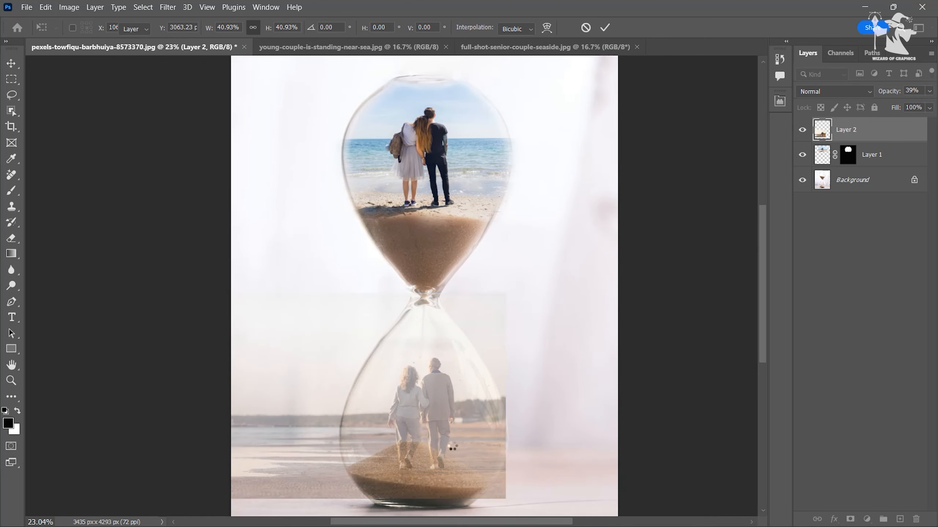
Set the senior couple layer's opacity to 100% and hide the whole photo with a black layer mask.
drag(427, 430, 420, 385)
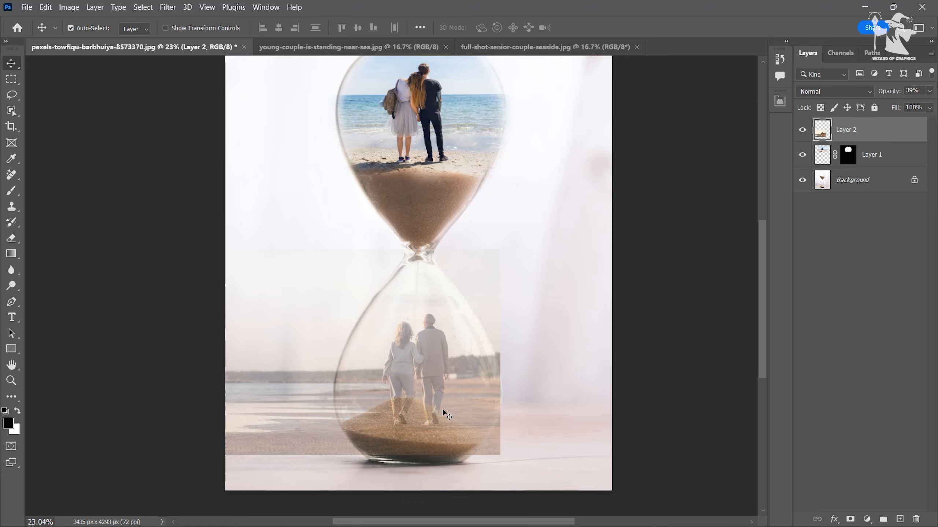
text(100)
key(Return)
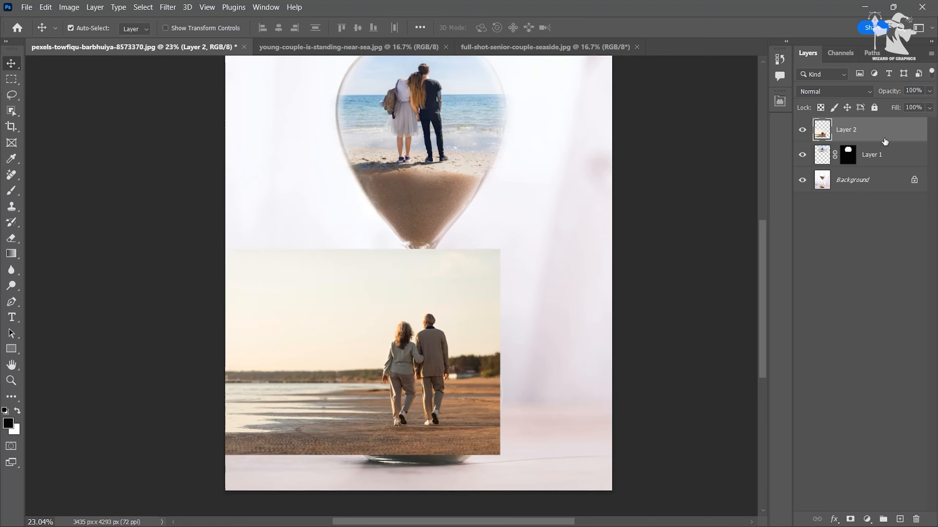
click(11, 191)
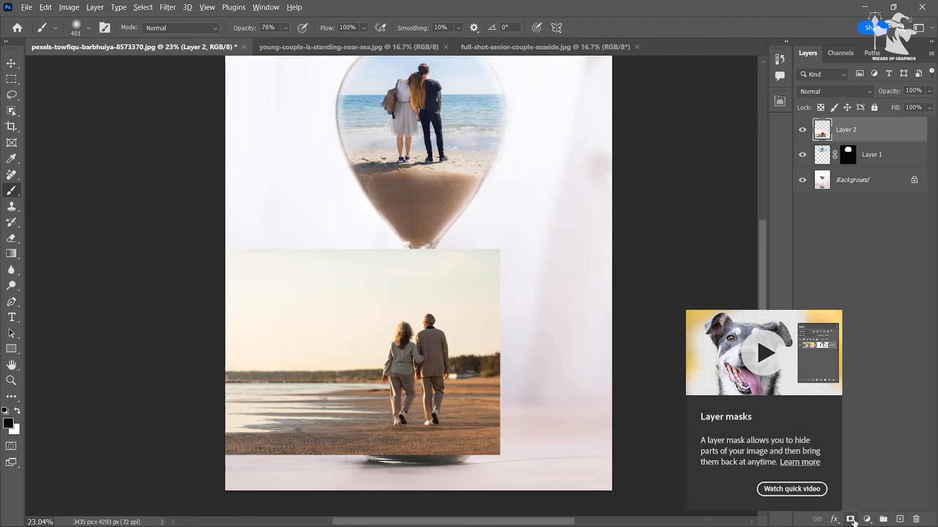
alt+click(851, 519)
Paint white on the mask with a 401 px brush at 76% opacity to reveal the senior couple, left shoreline and sky.
key(x)
mouse_move(446, 362)
mouse_down()
mouse_move(435, 379)
mouse_move(443, 402)
mouse_move(438, 413)
mouse_move(427, 405)
mouse_up()
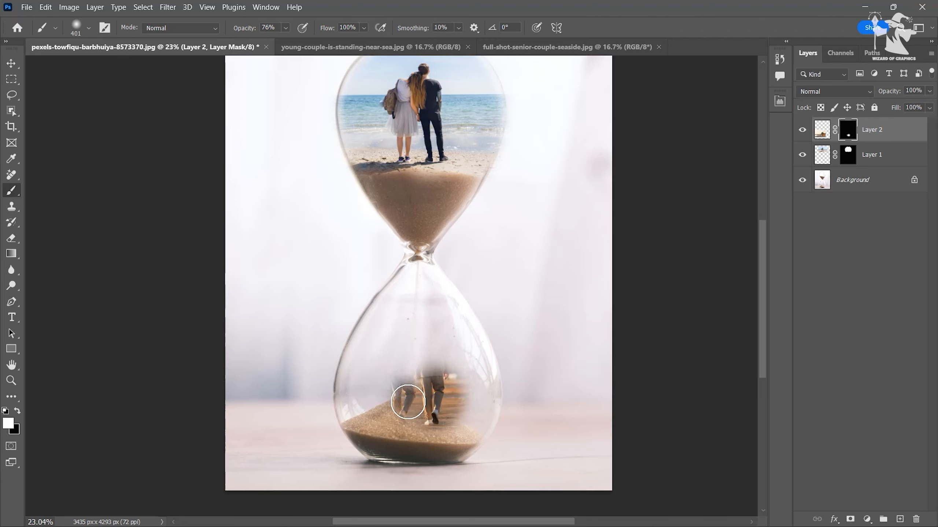
mouse_move(408, 402)
mouse_down()
mouse_move(403, 408)
mouse_move(410, 331)
mouse_move(391, 347)
mouse_move(407, 315)
mouse_up()
drag(367, 346, 356, 397)
mouse_move(439, 385)
mouse_down()
mouse_move(445, 352)
mouse_move(434, 336)
mouse_move(445, 373)
mouse_up()
drag(391, 397, 359, 406)
mouse_move(423, 402)
mouse_down()
mouse_move(462, 412)
mouse_move(466, 399)
mouse_move(430, 314)
mouse_up()
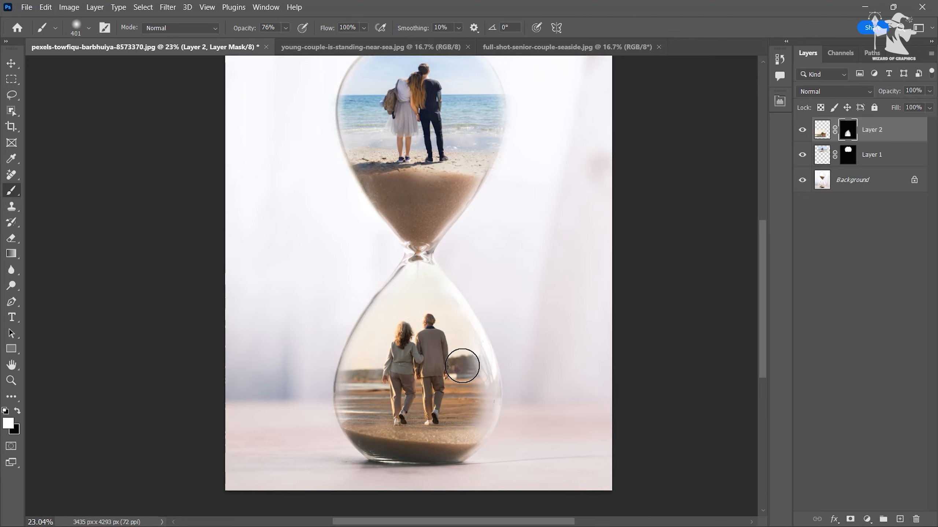
Paint white on the mask to reveal the trees and beach up to the lower bulb's right edge and around its base.
mouse_move(462, 366)
mouse_down()
mouse_move(470, 393)
mouse_move(478, 377)
mouse_move(451, 427)
mouse_move(470, 407)
mouse_move(468, 424)
mouse_move(412, 422)
mouse_up()
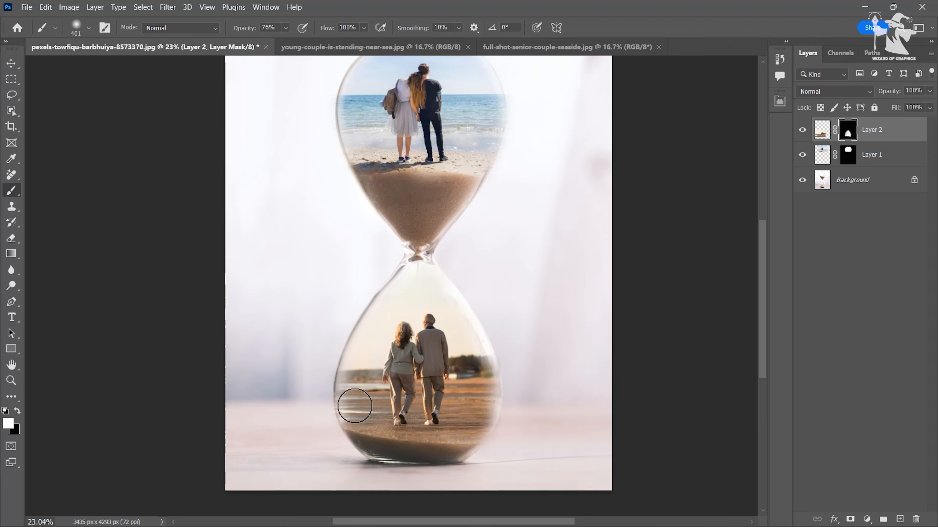
drag(365, 383, 368, 403)
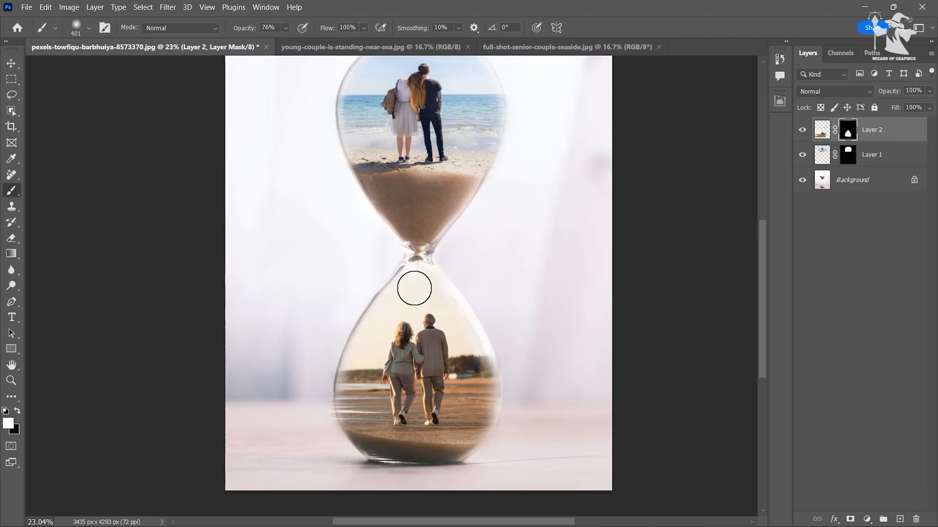
key(space)
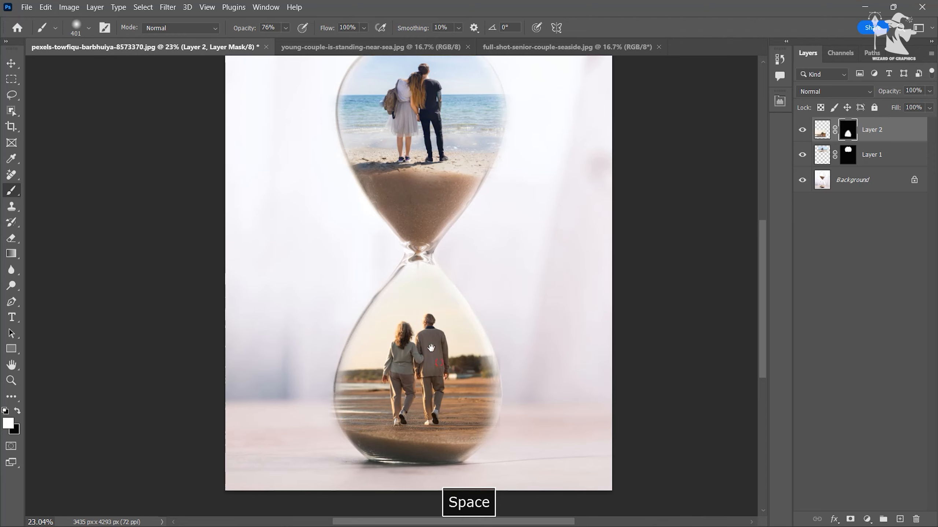
drag(432, 298, 351, 196)
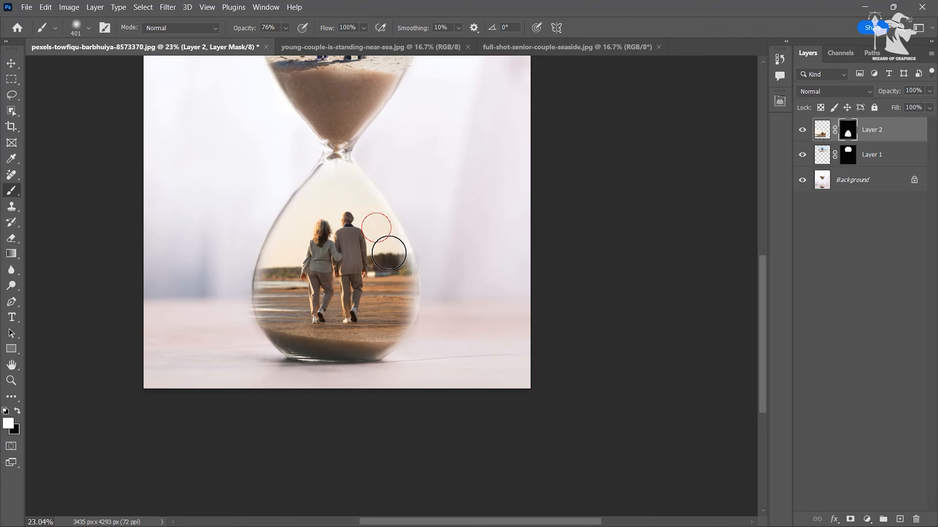
mouse_move(389, 253)
mouse_down()
mouse_move(400, 287)
mouse_move(398, 274)
mouse_move(378, 334)
mouse_up()
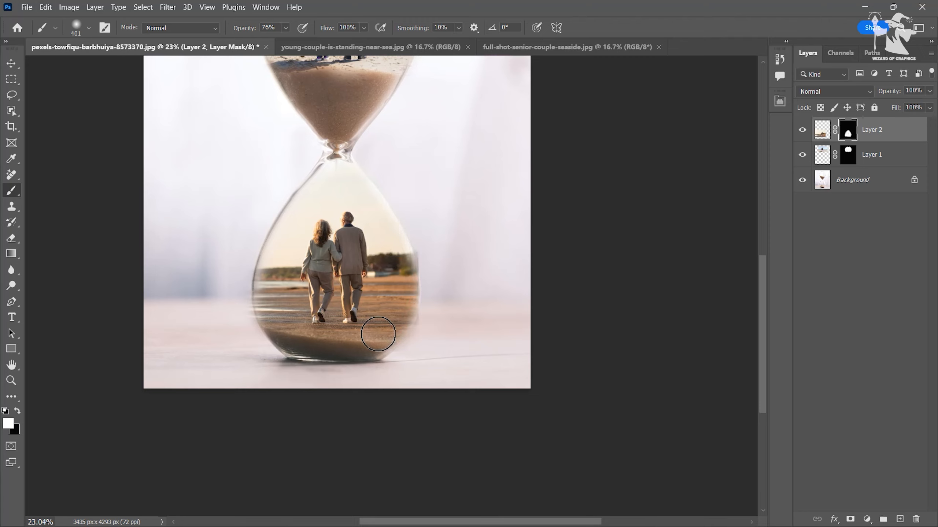
With a 233 px brush, paint black along the lower bulb's outer edges to hide spill, restoring the right side with white.
key(x)
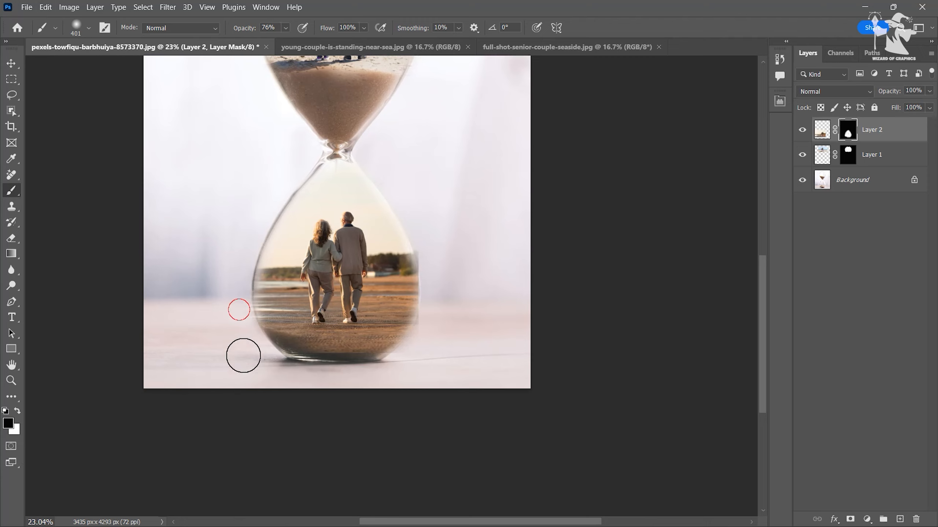
drag(237, 333, 223, 268)
mouse_move(415, 217)
mouse_down()
mouse_move(443, 287)
mouse_move(412, 375)
mouse_move(436, 273)
mouse_up()
key(x)
drag(392, 331, 427, 237)
key(x)
mouse_move(433, 272)
mouse_down()
mouse_move(434, 320)
mouse_move(414, 370)
mouse_up()
mouse_move(344, 220)
mouse_down()
mouse_move(283, 222)
mouse_move(417, 239)
mouse_up()
drag(427, 270, 408, 269)
mouse_move(415, 262)
mouse_down()
mouse_move(413, 277)
mouse_move(429, 275)
mouse_up()
Refine the mask along the lower bulb's lower right edge, alternating white and black strokes to follow the glass outline.
key(x)
mouse_move(490, 318)
mouse_down()
mouse_move(507, 333)
mouse_move(459, 285)
mouse_move(510, 343)
mouse_move(507, 358)
mouse_move(488, 340)
mouse_up()
key(x)
mouse_move(410, 292)
mouse_down()
mouse_move(337, 343)
mouse_move(415, 328)
mouse_up()
mouse_move(478, 319)
mouse_down()
mouse_move(493, 351)
mouse_move(459, 326)
mouse_up()
mouse_move(497, 374)
mouse_down()
mouse_move(508, 373)
mouse_move(444, 301)
mouse_up()
key(x)
scroll(477, 364, down, 4)
scroll(432, 296, down, 1)
key(x)
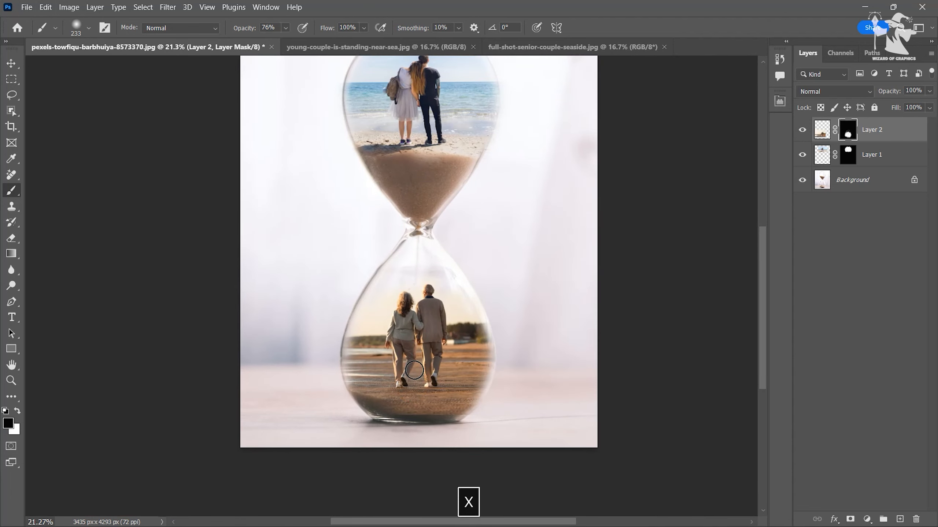
drag(413, 371, 387, 401)
key(ctrl+z)
key(x)
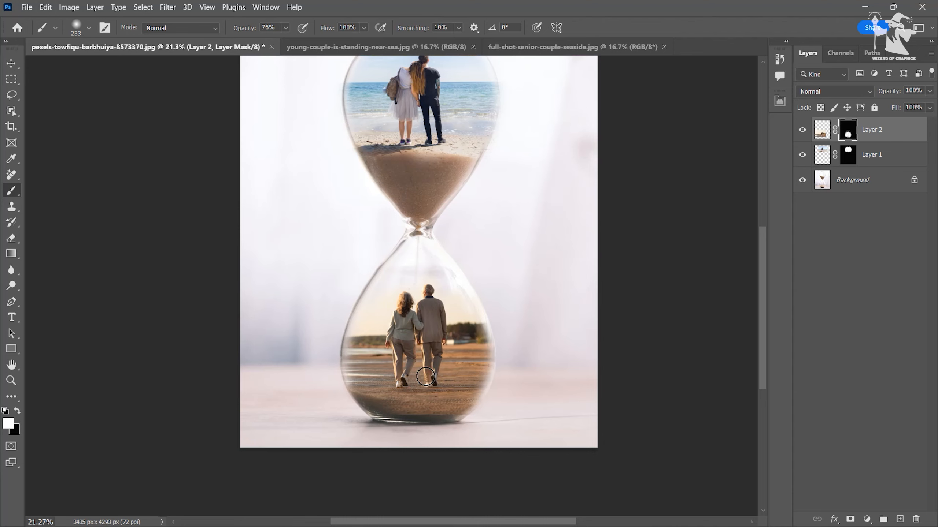
key(ctrl+0)
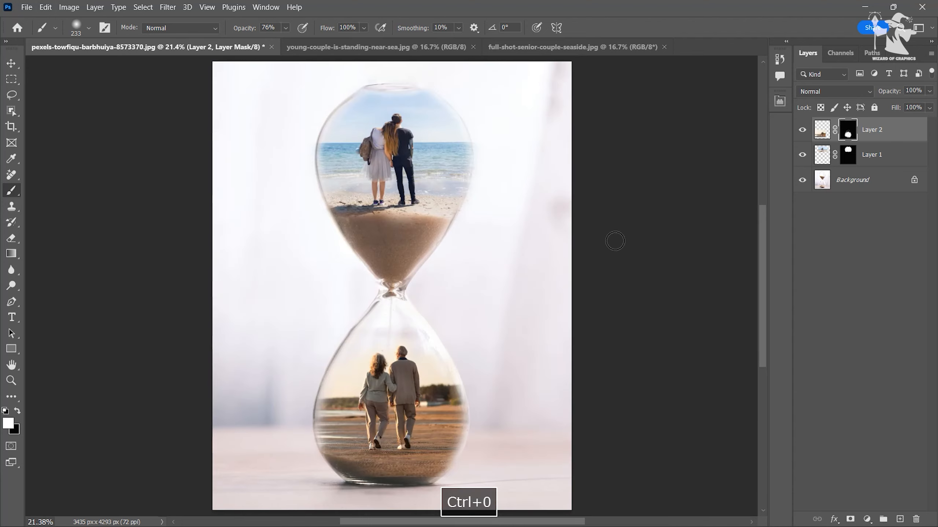